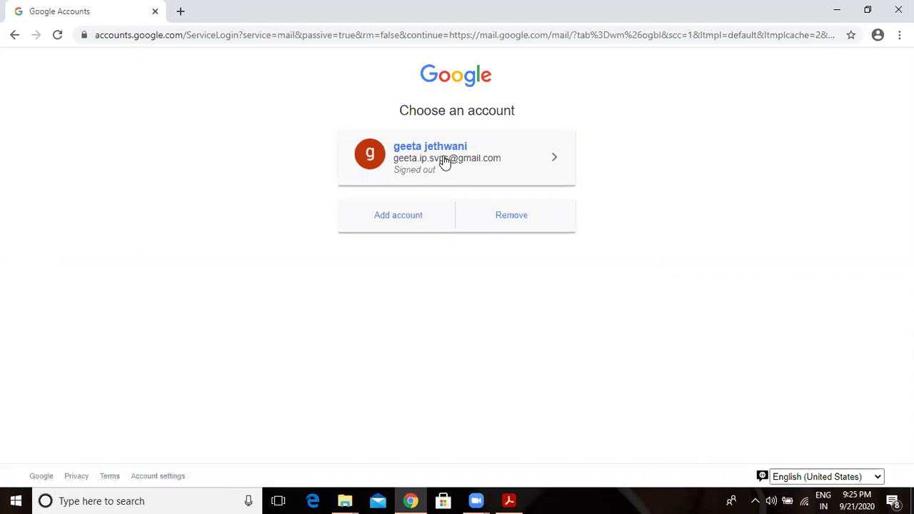
Pick the saved signed-out account and enter its password.
{"action": "left_click", "coordinate": [445, 160]}
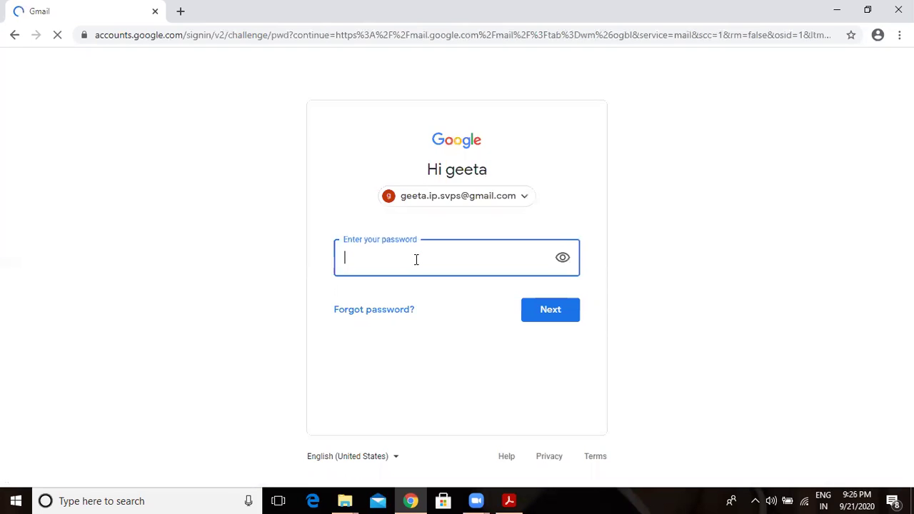
{"action": "type", "text": "••••"}
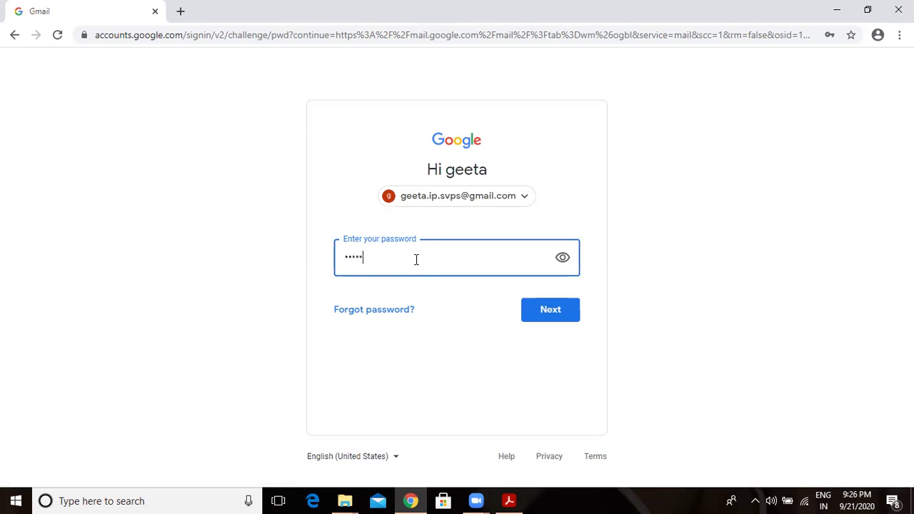
{"action": "type", "text": "••••"}
{"action": "type", "text": "•••"}
Finish signing in to Gmail, then browse the Google apps list for Docs.
{"action": "left_click", "coordinate": [568, 319]}
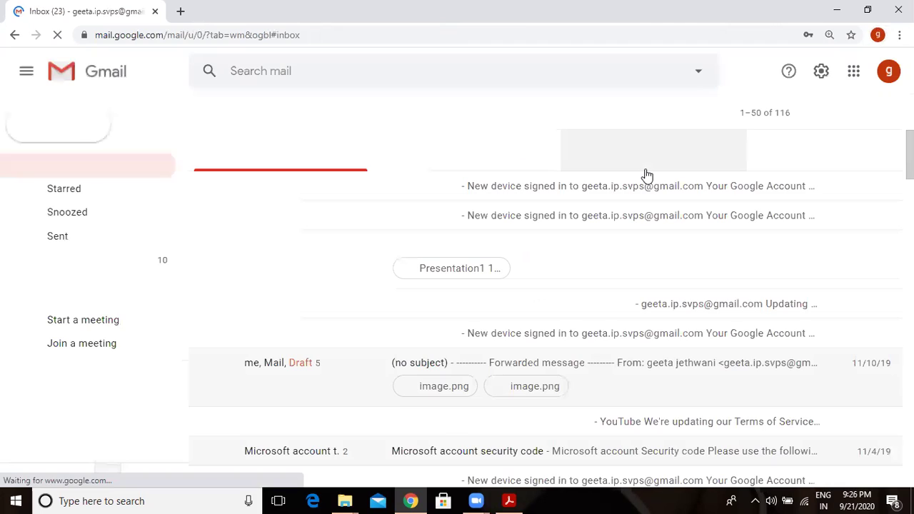
{"action": "left_click", "coordinate": [854, 74]}
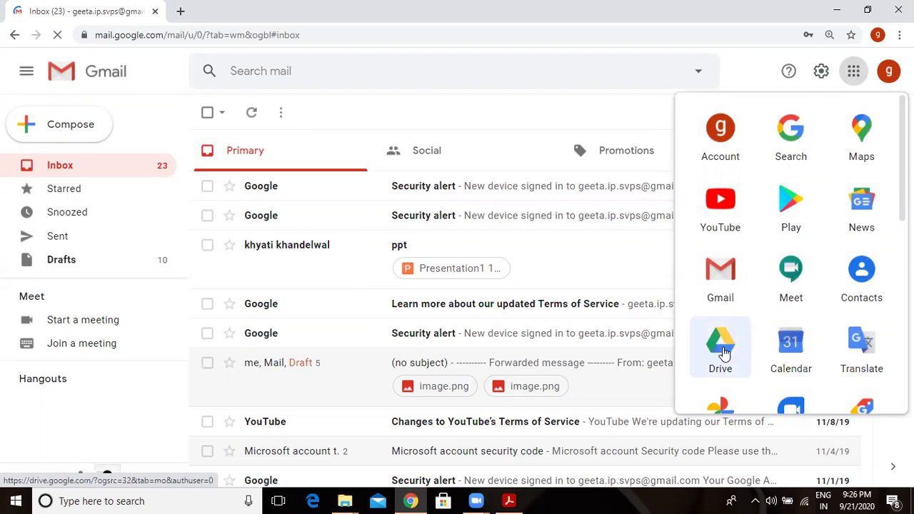
{"action": "scroll", "coordinate": [724, 353], "scroll_direction": "down", "scroll_amount": 2}
{"action": "scroll", "coordinate": [723, 349], "scroll_direction": "down", "scroll_amount": 1}
{"action": "scroll", "coordinate": [723, 335], "scroll_direction": "down", "scroll_amount": 1}
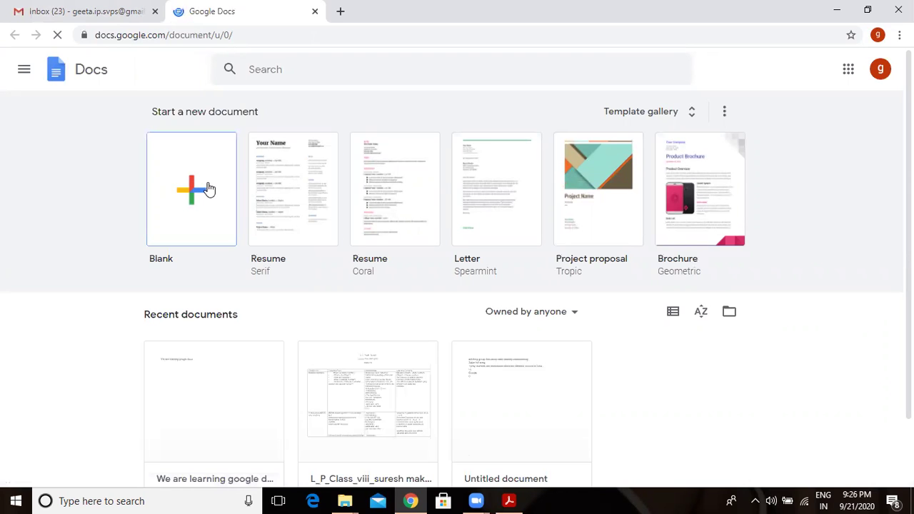
Return to the Docs start page and create a Blank document.
{"action": "left_click", "coordinate": [20, 74]}
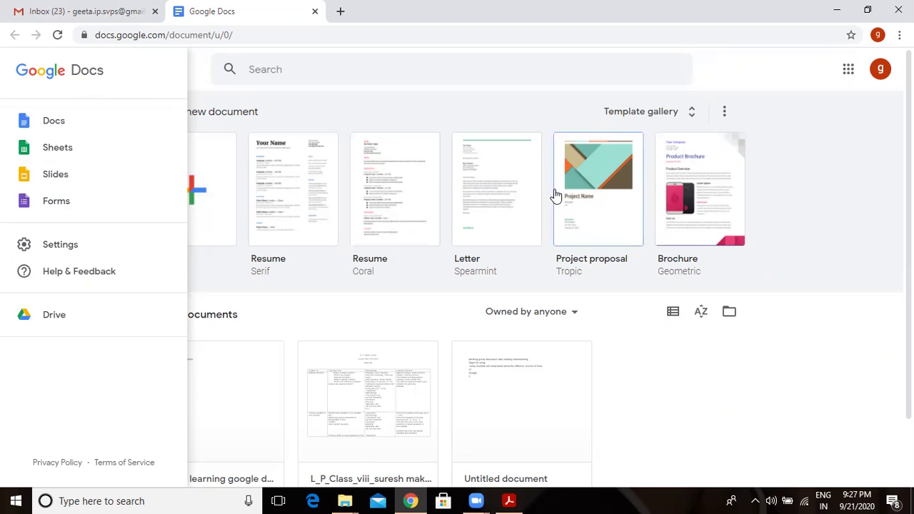
{"action": "left_click", "coordinate": [62, 125]}
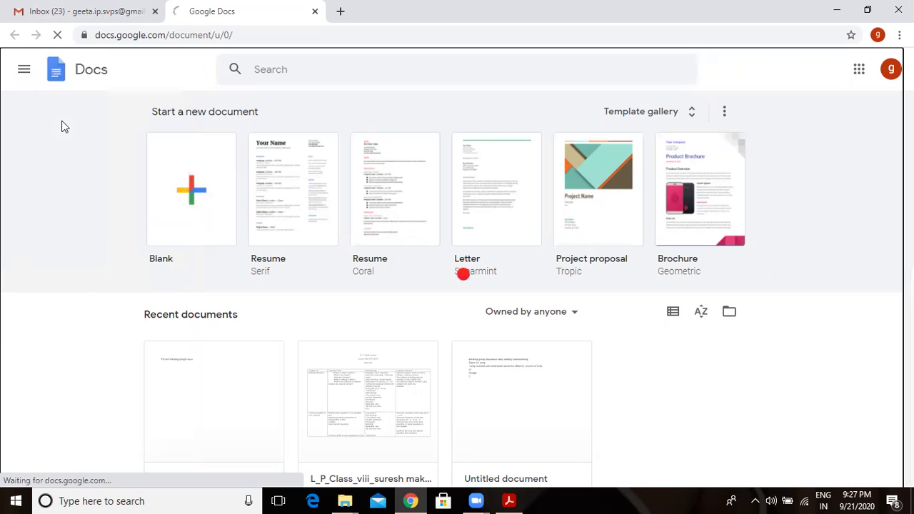
{"action": "left_click", "coordinate": [193, 191]}
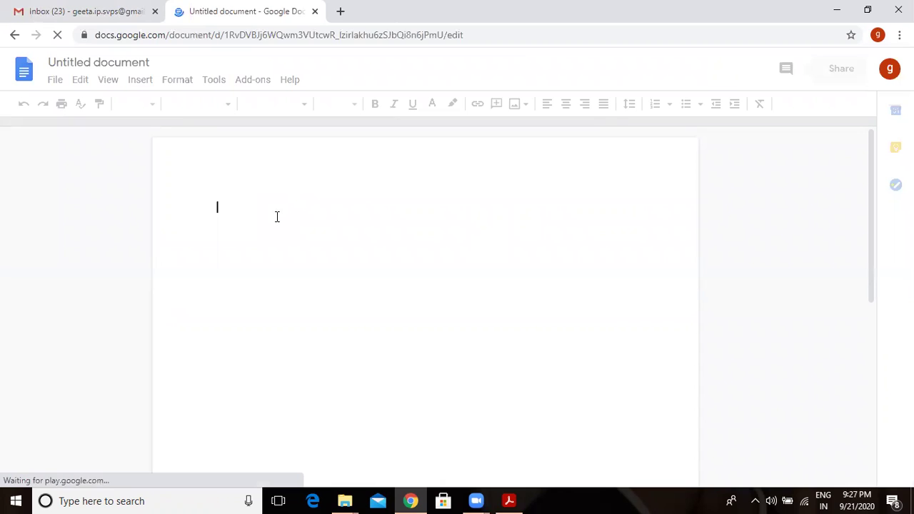
Enter 'Demo class on cloud computing' as the blank document's opening line.
{"action": "type", "text": "Demo "}
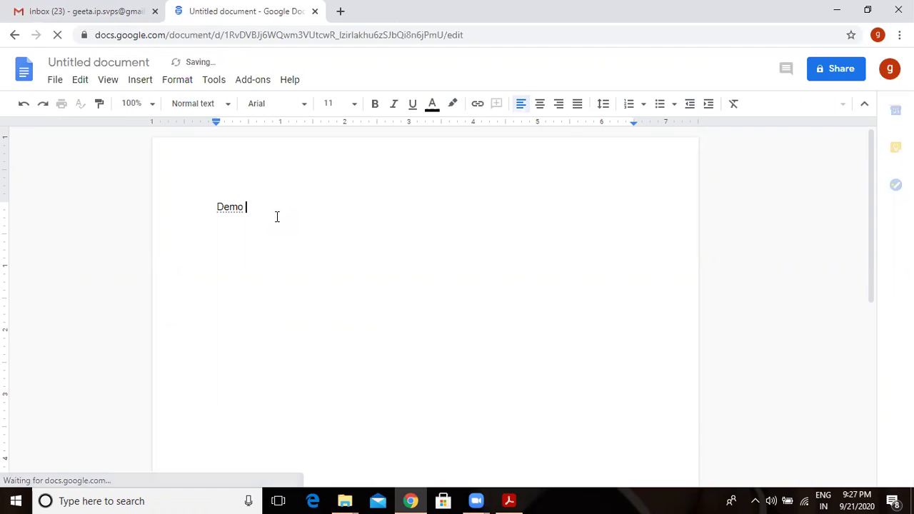
{"action": "type", "text": "class on"}
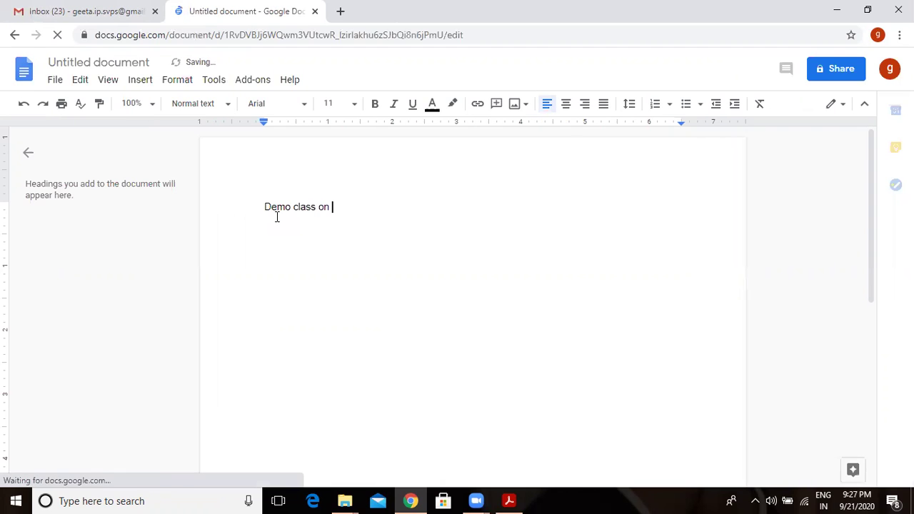
{"action": "type", "text": " cloud "}
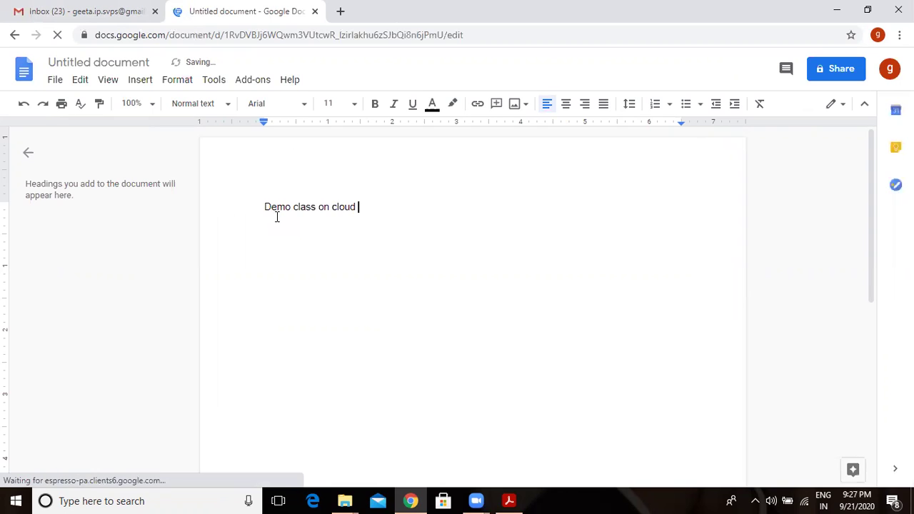
{"action": "type", "text": "computi"}
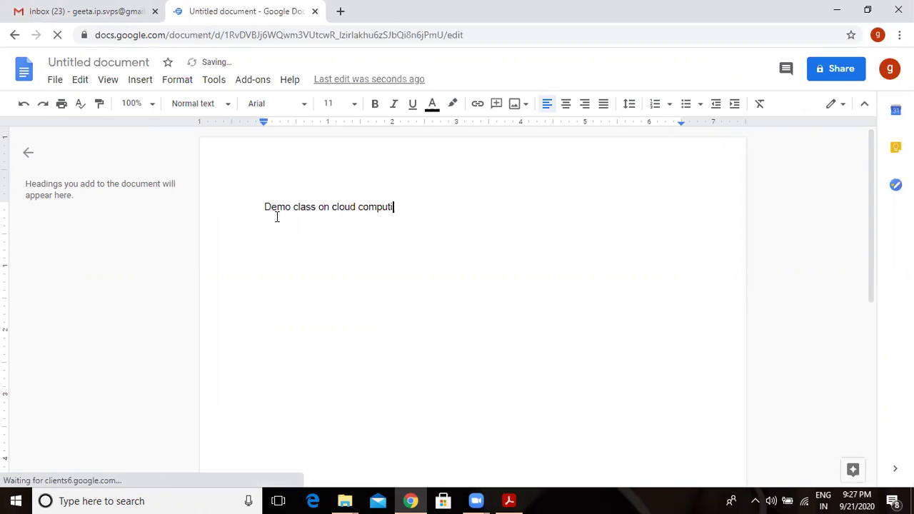
{"action": "type", "text": "ng"}
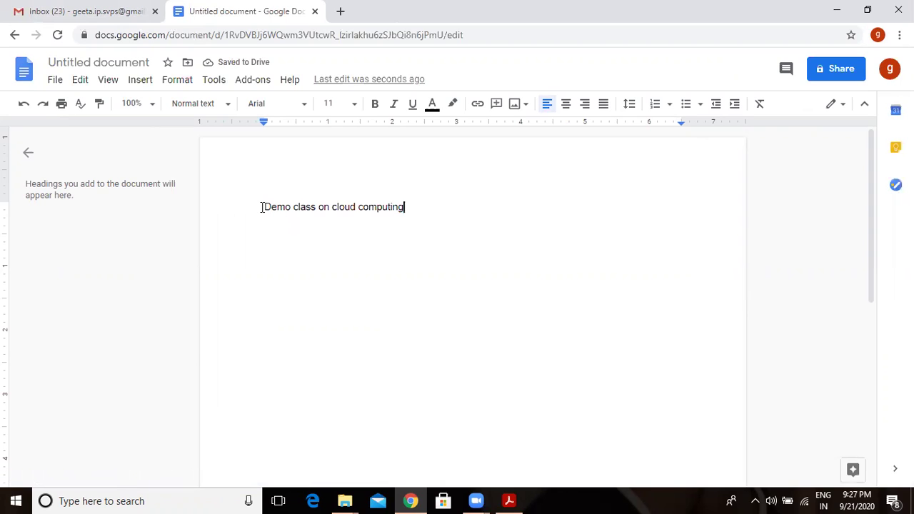
Make the heading line 18 pt and red.
{"action": "left_click_drag", "start_coordinate": [262, 207], "coordinate": [430, 204]}
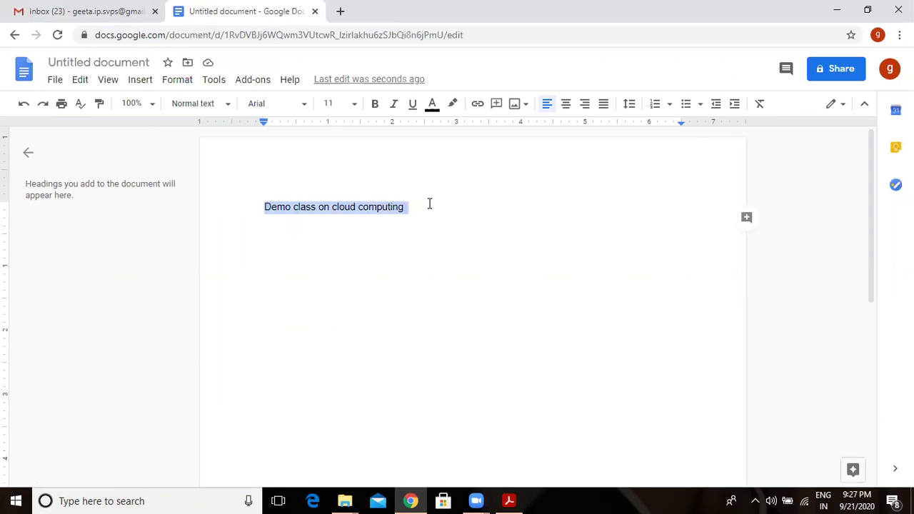
{"action": "left_click", "coordinate": [354, 104]}
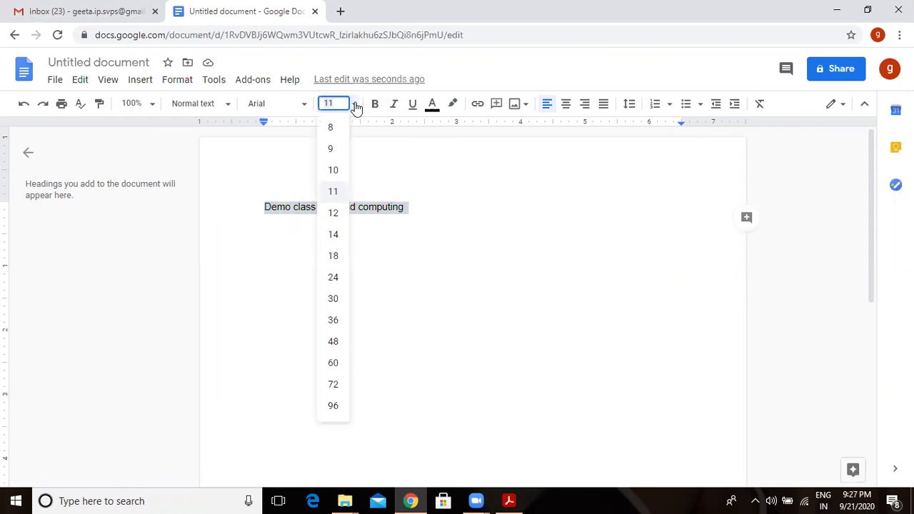
{"action": "left_click", "coordinate": [337, 257]}
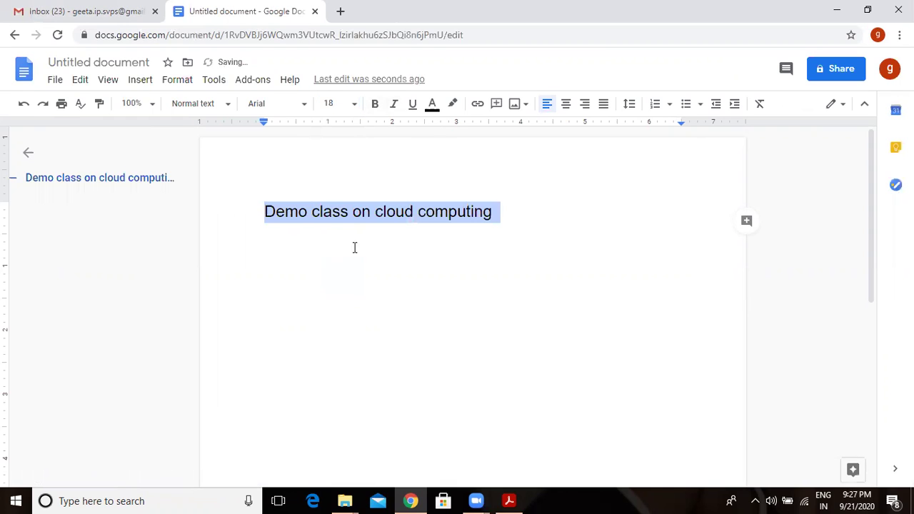
{"action": "left_click", "coordinate": [432, 105]}
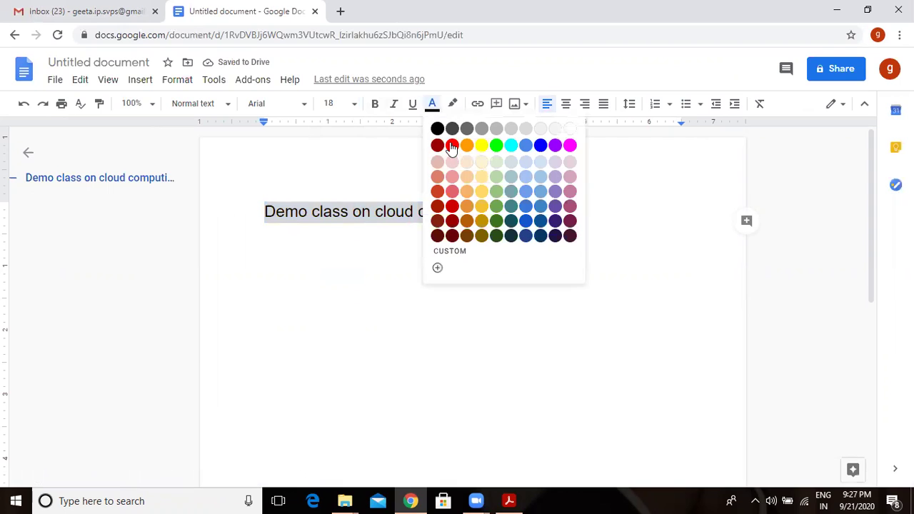
{"action": "left_click", "coordinate": [453, 146]}
{"action": "left_click", "coordinate": [508, 270]}
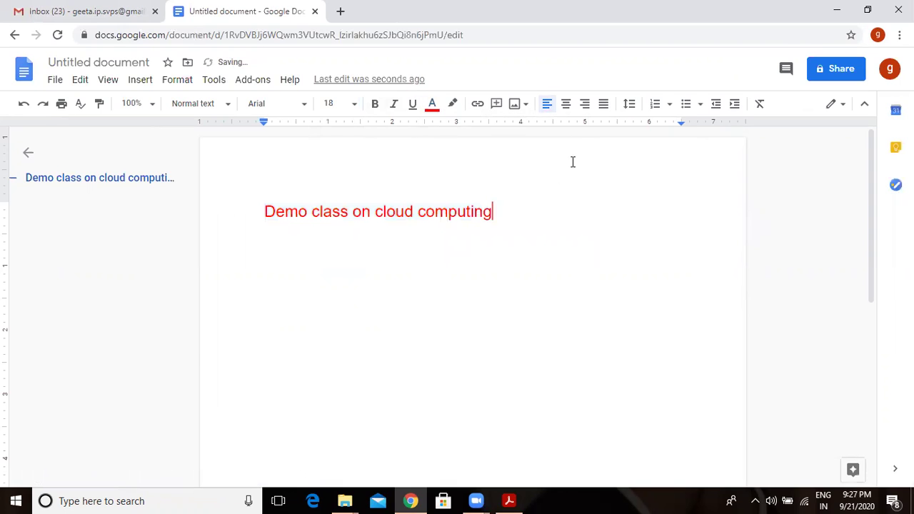
Centre the heading, set its font to Georgia and highlight it cyan.
{"action": "left_click_drag", "start_coordinate": [493, 213], "coordinate": [265, 212]}
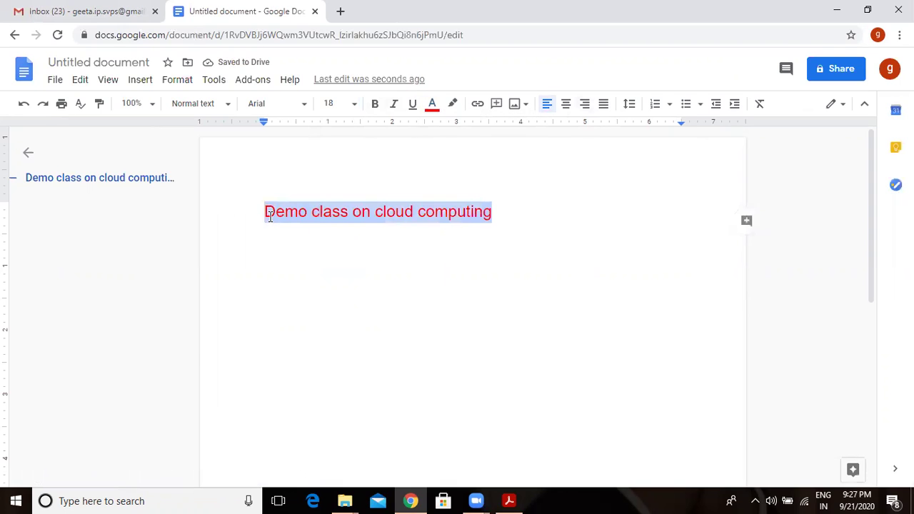
{"action": "left_click", "coordinate": [568, 112]}
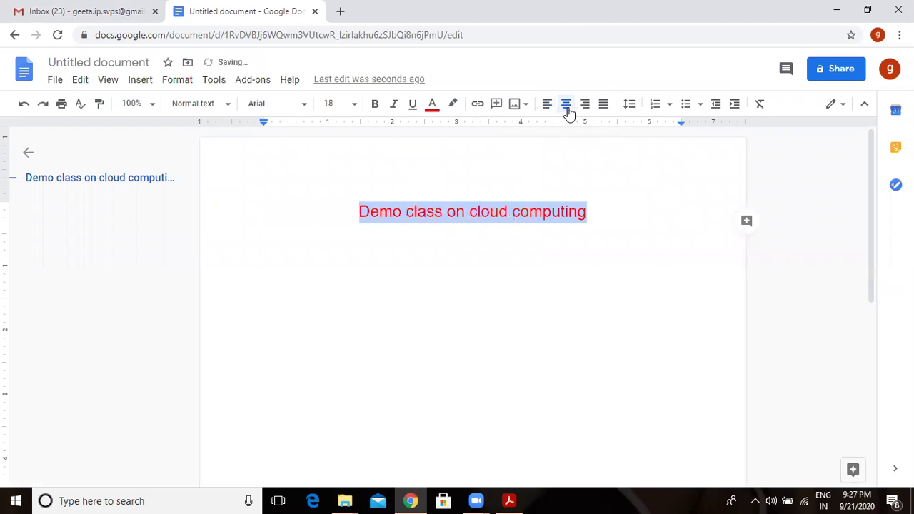
{"action": "left_click", "coordinate": [304, 107]}
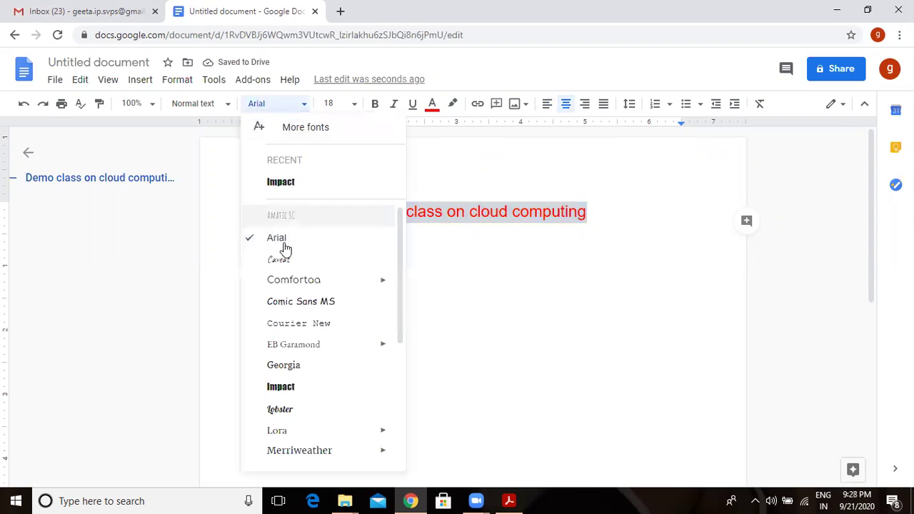
{"action": "left_click", "coordinate": [297, 365]}
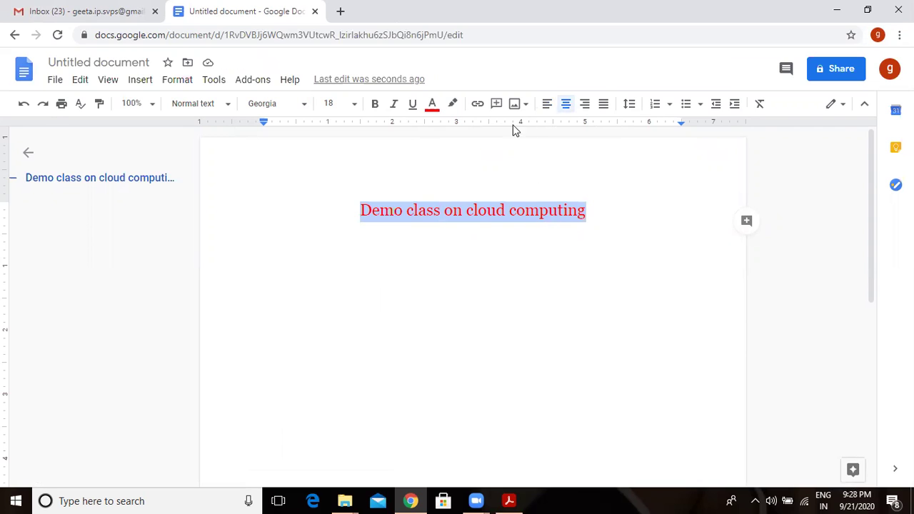
{"action": "left_click", "coordinate": [452, 109]}
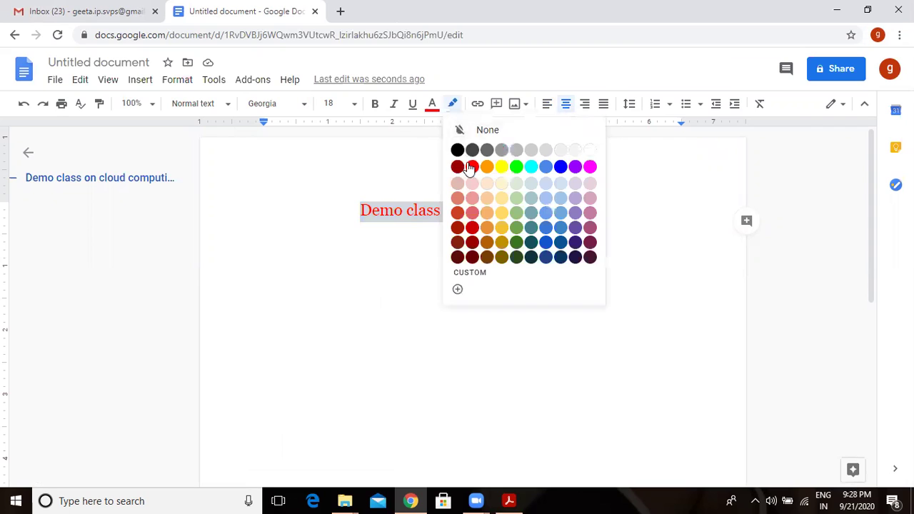
{"action": "left_click", "coordinate": [532, 169]}
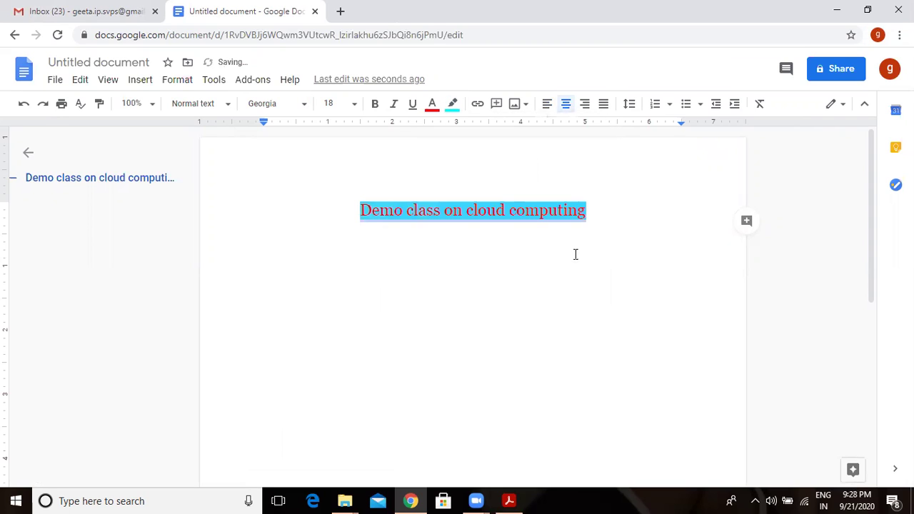
{"action": "left_click", "coordinate": [576, 254]}
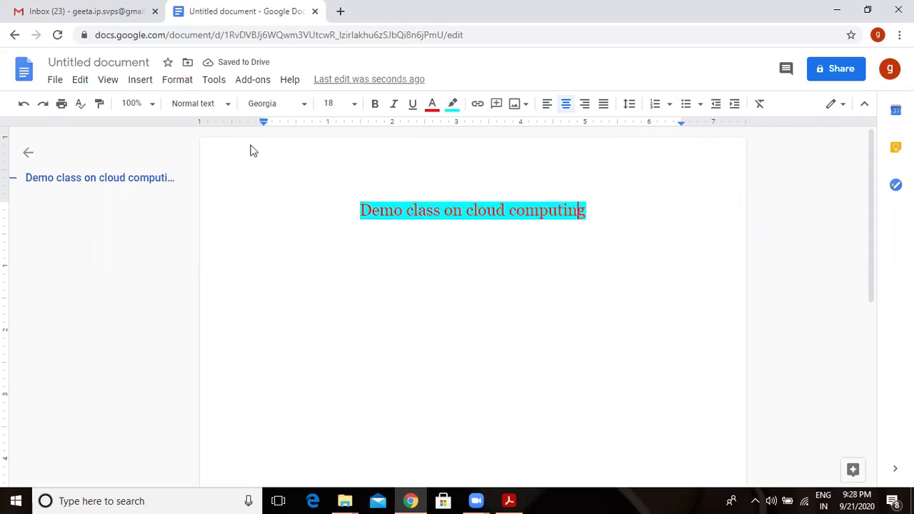
Rename the Untitled document to 'cloud computing' through the File menu.
{"action": "left_click", "coordinate": [55, 81]}
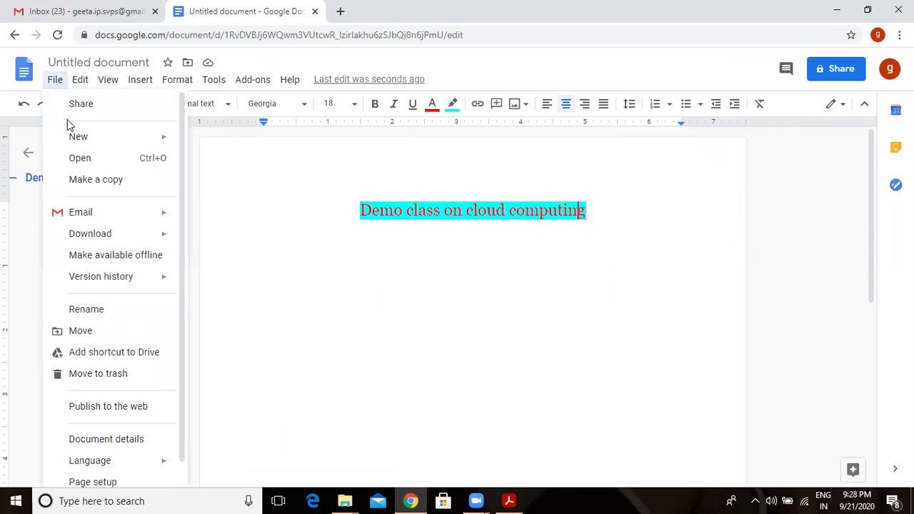
{"action": "left_click", "coordinate": [81, 311]}
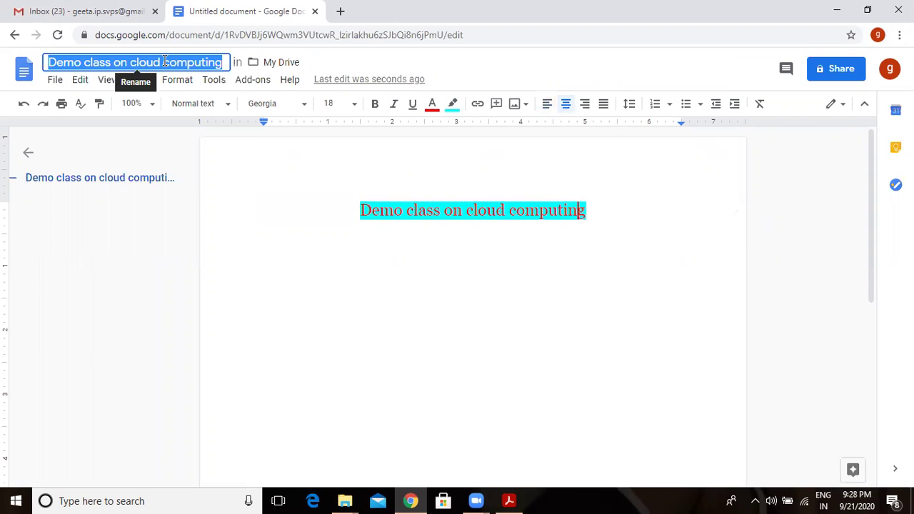
{"action": "type", "text": "cl"}
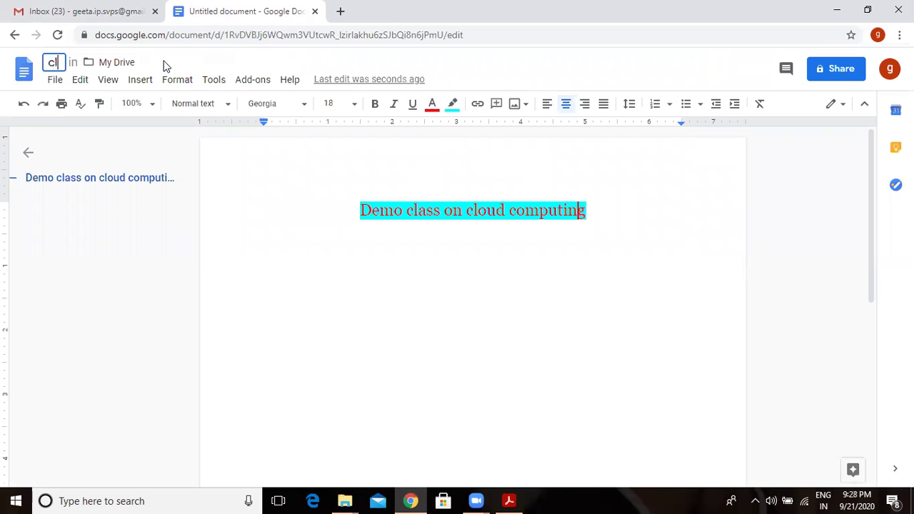
{"action": "type", "text": "oud "}
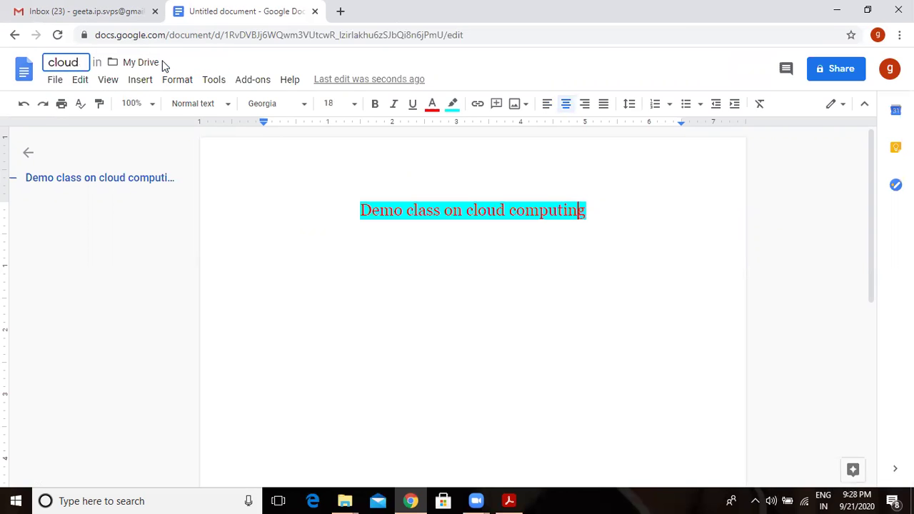
{"action": "type", "text": "computing"}
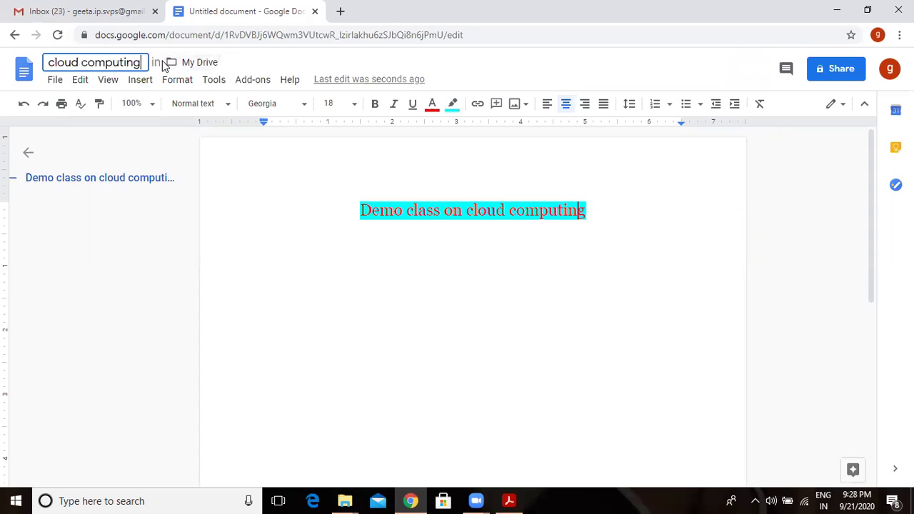
{"action": "left_click", "coordinate": [293, 219]}
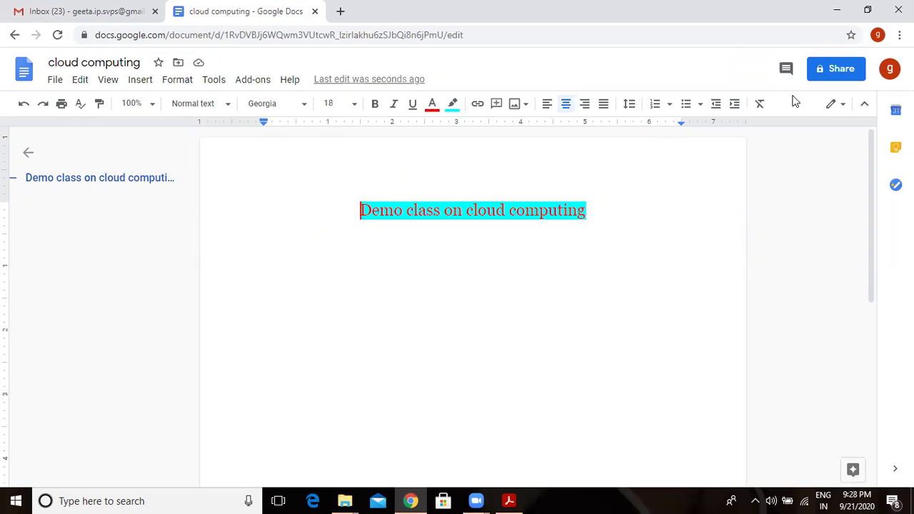
Start sharing the document and add two suggested contacts as editors.
{"action": "left_click", "coordinate": [836, 69]}
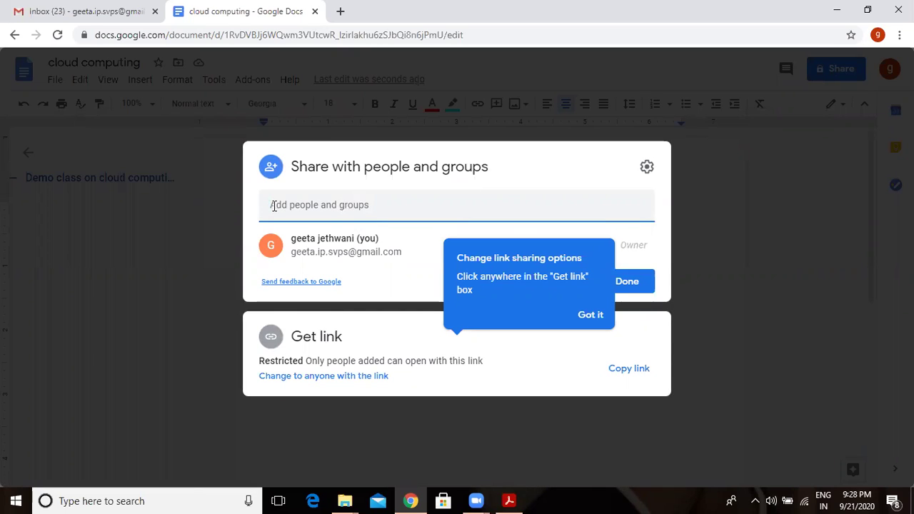
{"action": "left_click", "coordinate": [308, 205]}
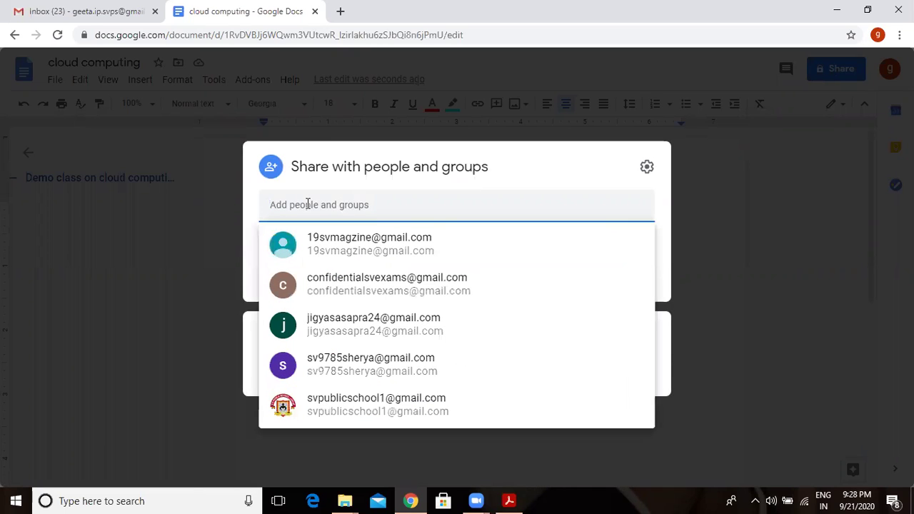
{"action": "left_click", "coordinate": [337, 249]}
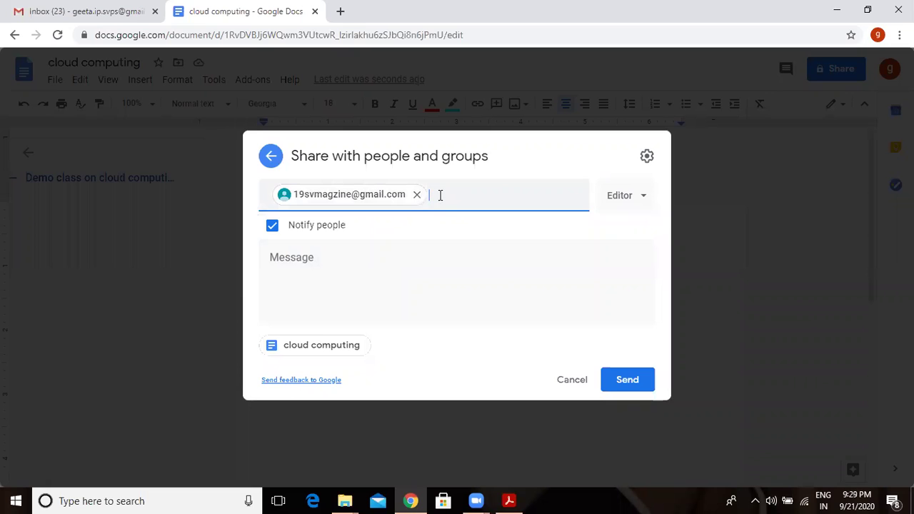
{"action": "left_click", "coordinate": [440, 195]}
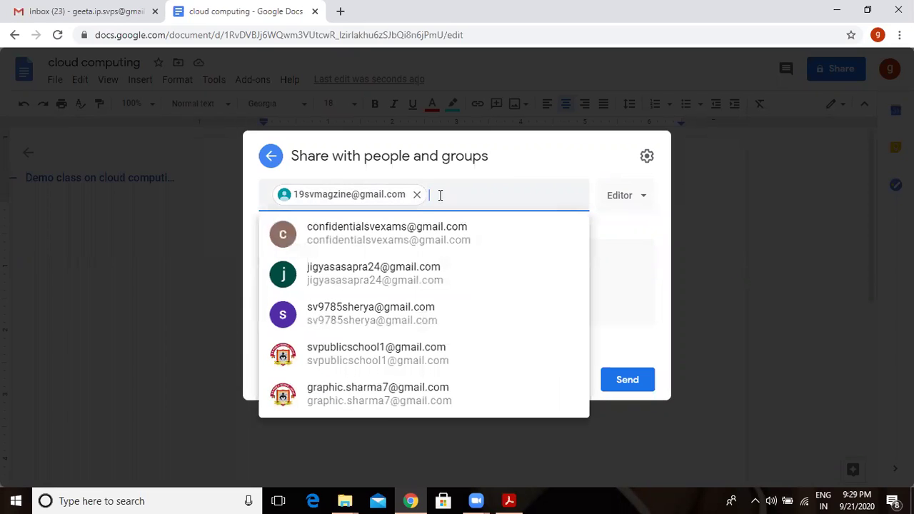
{"action": "left_click", "coordinate": [402, 268]}
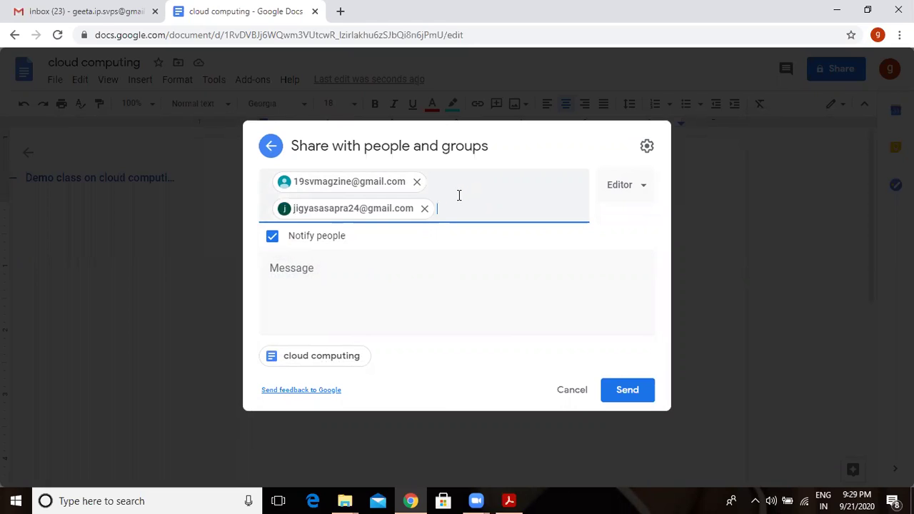
Draft the note 'hello i am sendying you the file on cloud computing', then cancel the invitation.
{"action": "left_click", "coordinate": [331, 278]}
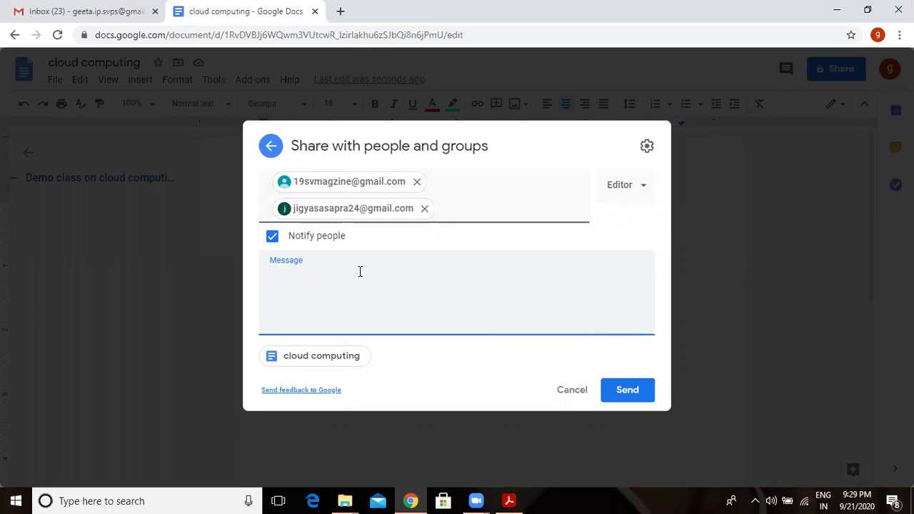
{"action": "type", "text": "he"}
{"action": "type", "text": "llo i am se"}
{"action": "type", "text": "ndy"}
{"action": "type", "text": "ing"}
{"action": "type", "text": " you the "}
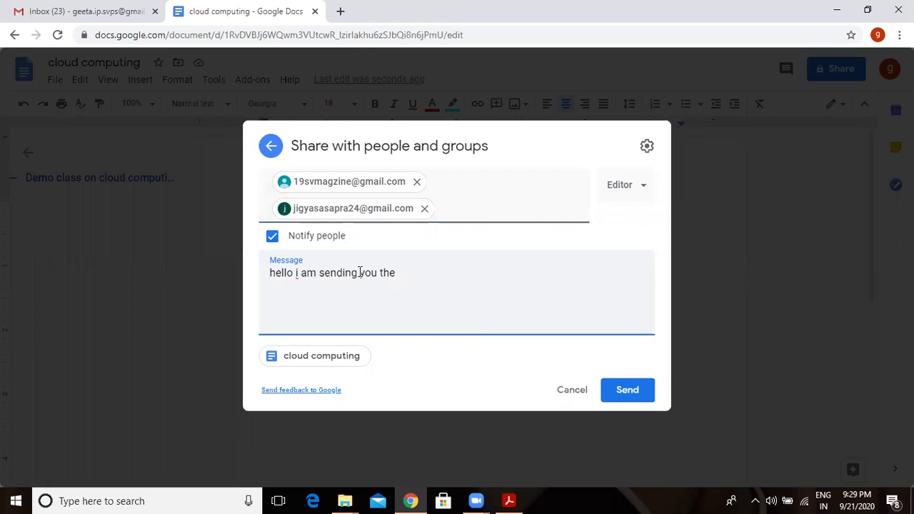
{"action": "type", "text": "file on col"}
{"action": "type", "text": "ou"}
{"action": "key", "text": "BackSpace"}
{"action": "key", "text": "BackSpace"}
{"action": "key", "text": "BackSpace"}
{"action": "type", "text": "lo"}
{"action": "type", "text": "ud computing"}
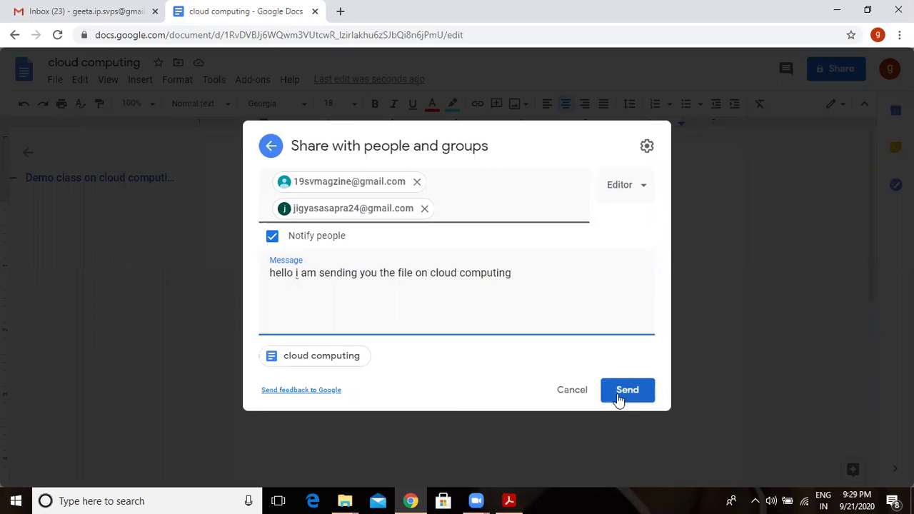
{"action": "left_click", "coordinate": [569, 394]}
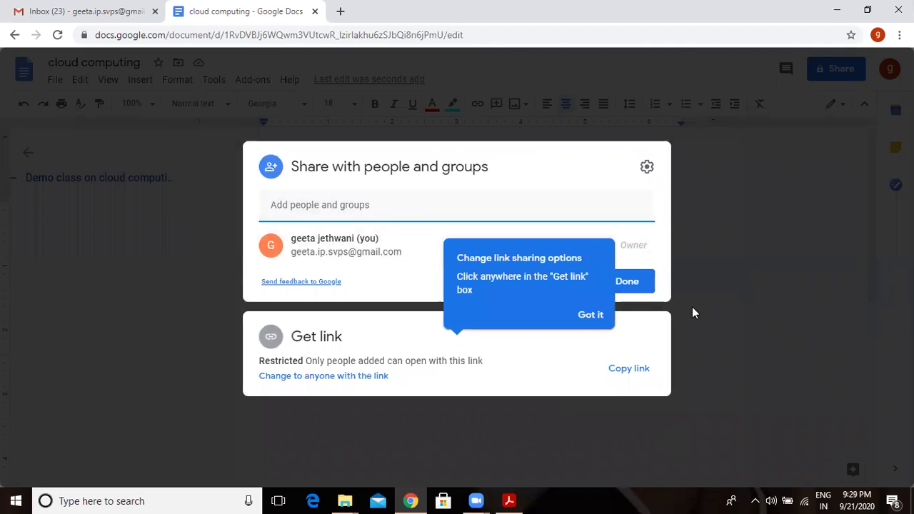
Dismiss the share dialog and look over the File menu without choosing anything.
{"action": "left_click", "coordinate": [732, 258]}
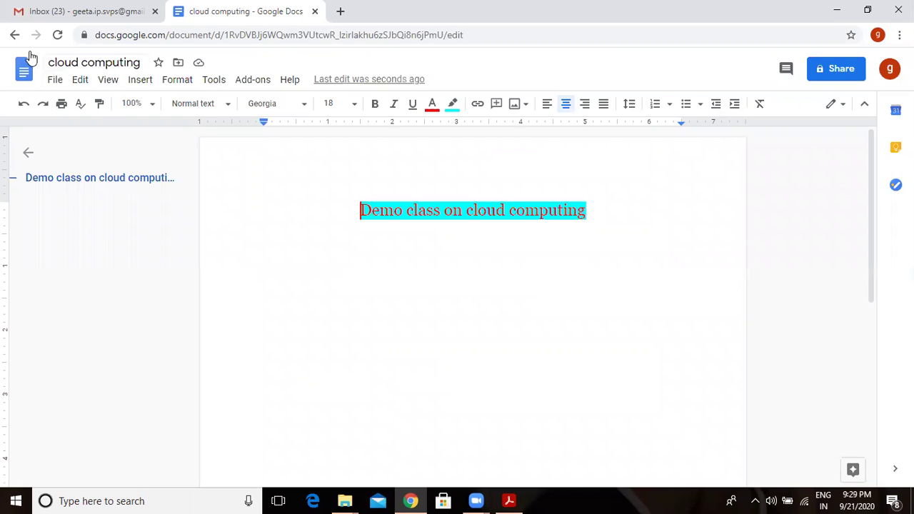
{"action": "left_click", "coordinate": [57, 82]}
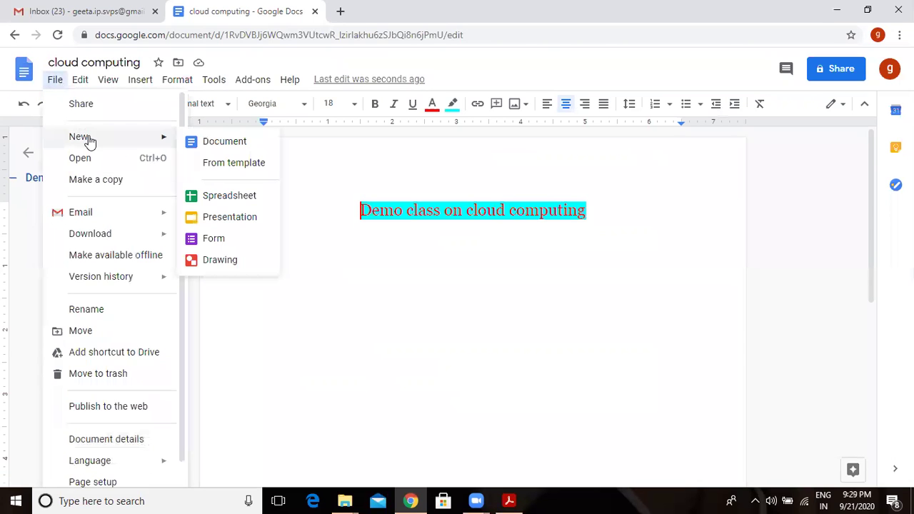
{"action": "mouse_move", "coordinate": [78, 136]}
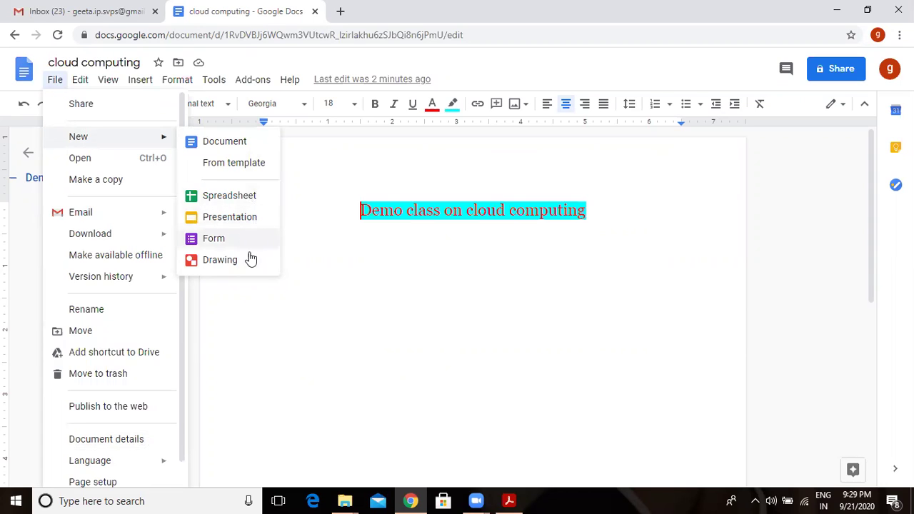
{"action": "left_click", "coordinate": [331, 280]}
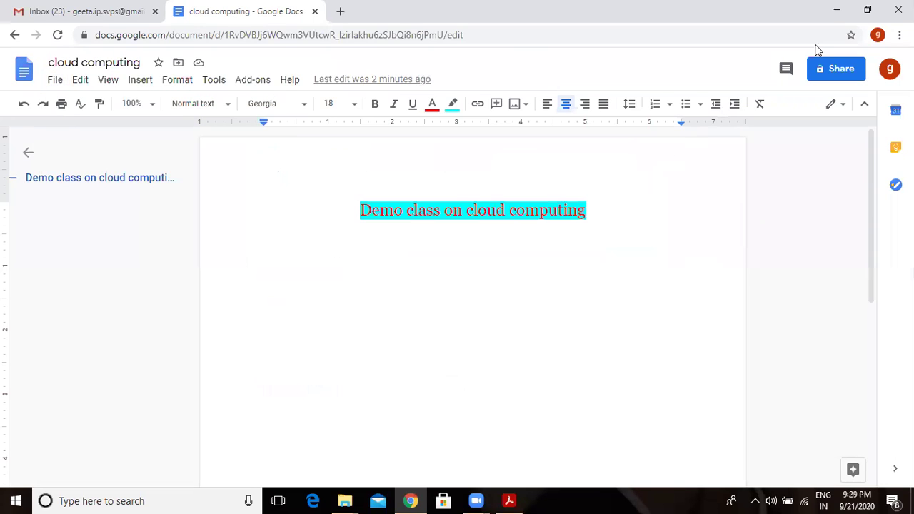
Switch to the Gmail tab and launch Google Drive from the apps grid.
{"action": "left_click", "coordinate": [109, 12]}
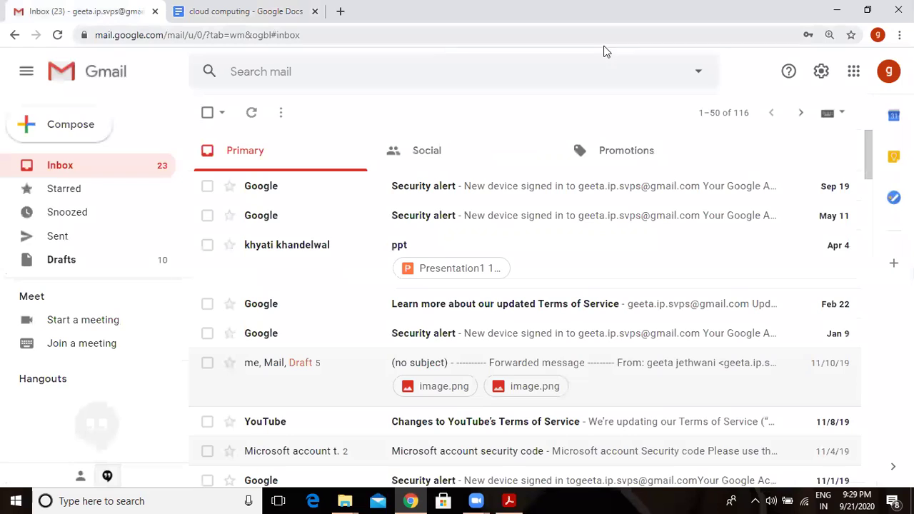
{"action": "left_click", "coordinate": [856, 81]}
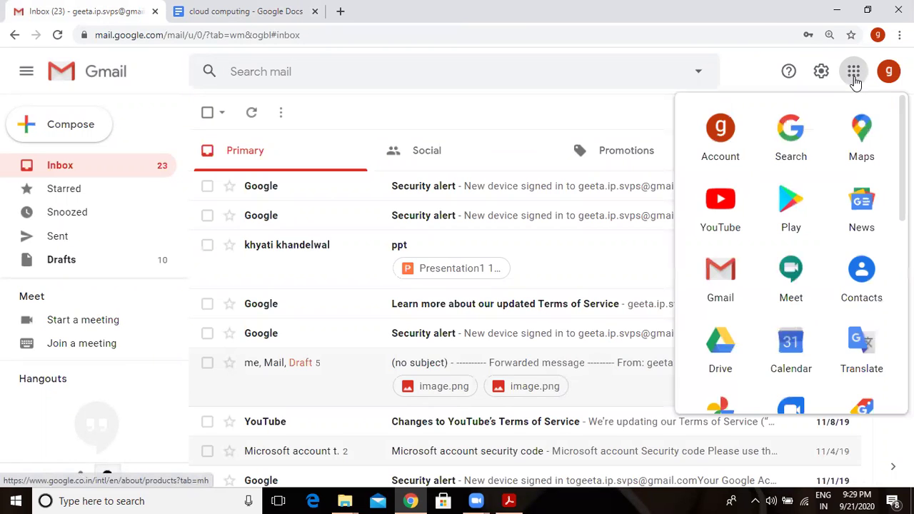
{"action": "left_click", "coordinate": [723, 355]}
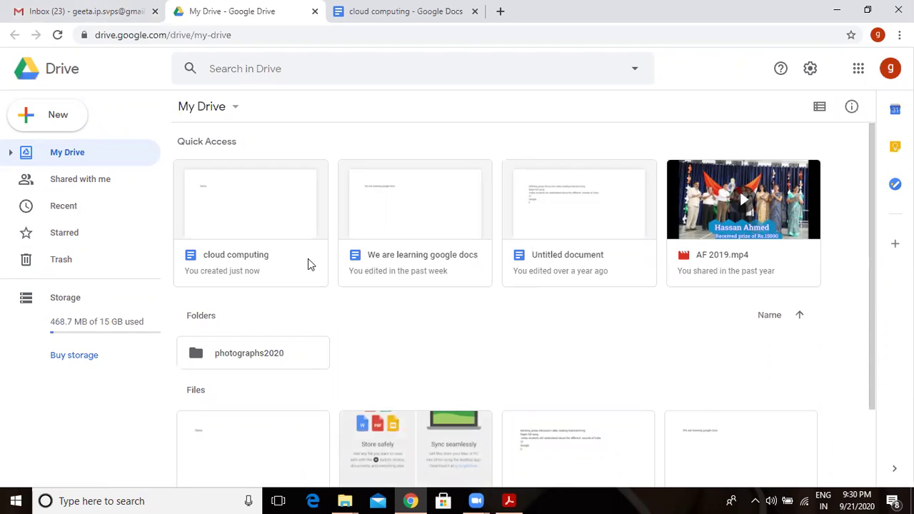
Create a new Drive folder named 'studies' via New > Folder.
{"action": "left_click", "coordinate": [32, 114]}
{"action": "left_click", "coordinate": [55, 109]}
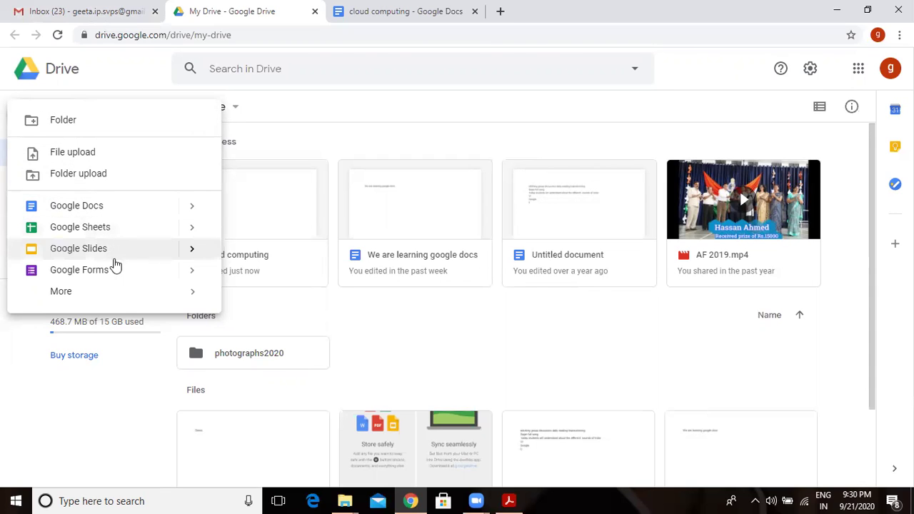
{"action": "left_click", "coordinate": [69, 121]}
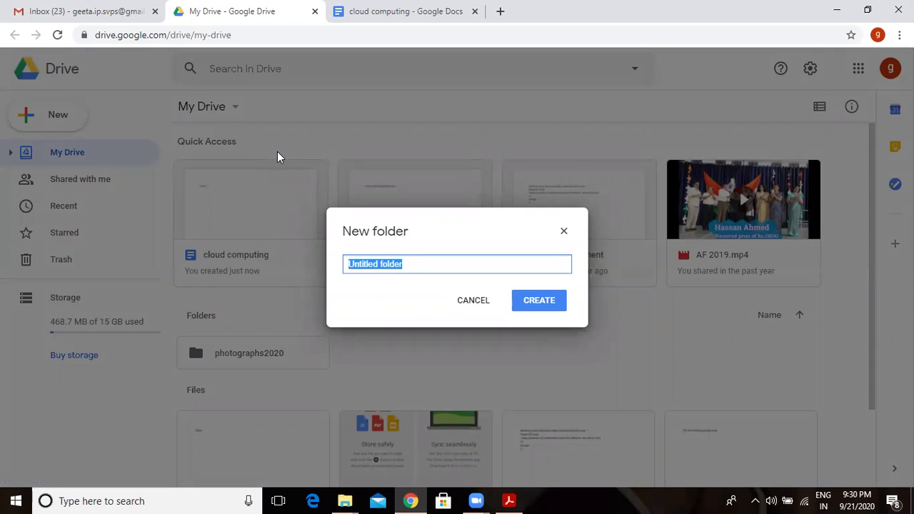
{"action": "type", "text": "studies"}
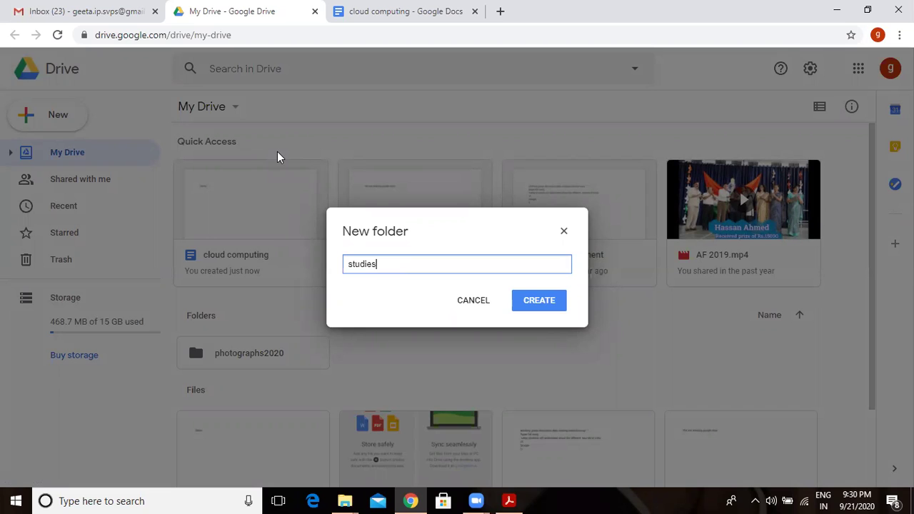
{"action": "left_click", "coordinate": [541, 303]}
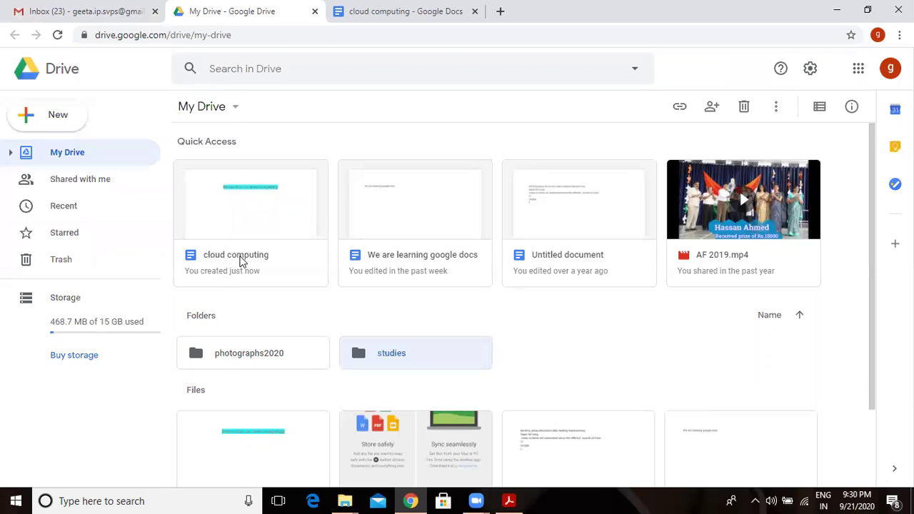
Move the 'cloud computing' document from My Drive into the 'studies' folder.
{"action": "right_click", "coordinate": [229, 260]}
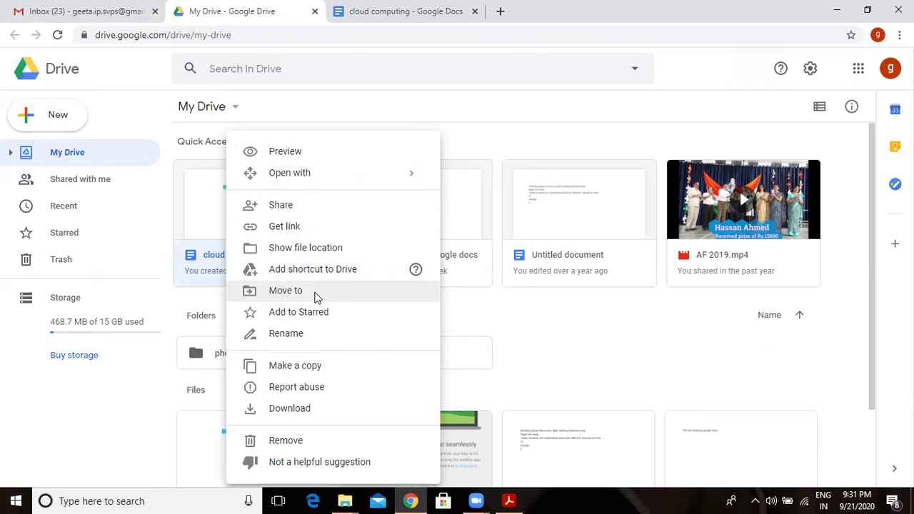
{"action": "key", "text": "Escape"}
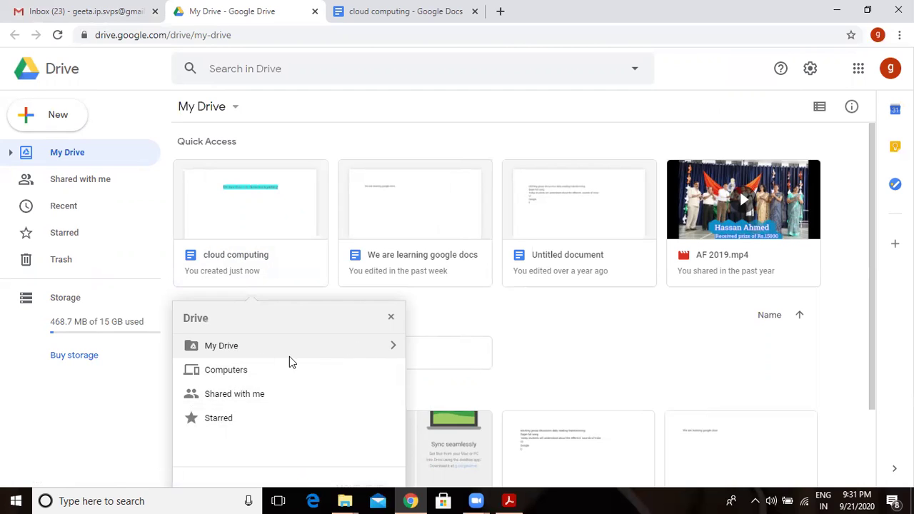
{"action": "double_click", "coordinate": [213, 349]}
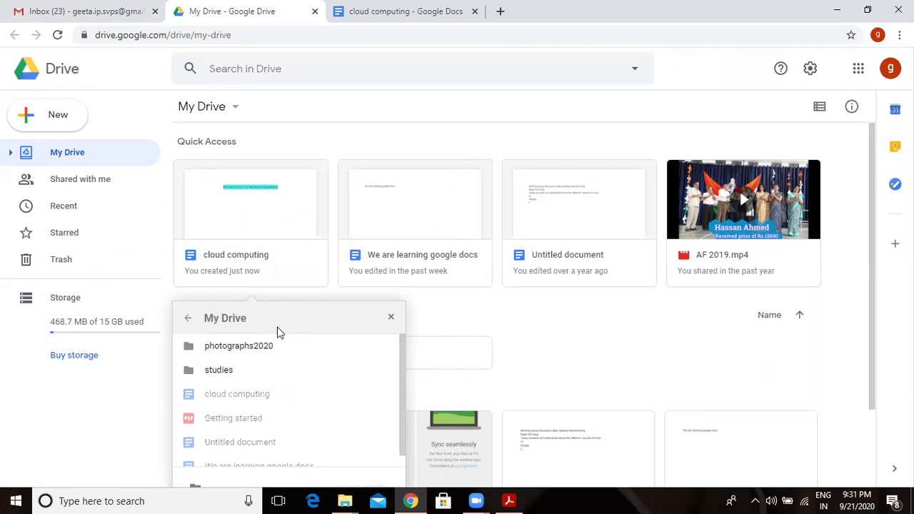
{"action": "double_click", "coordinate": [215, 377]}
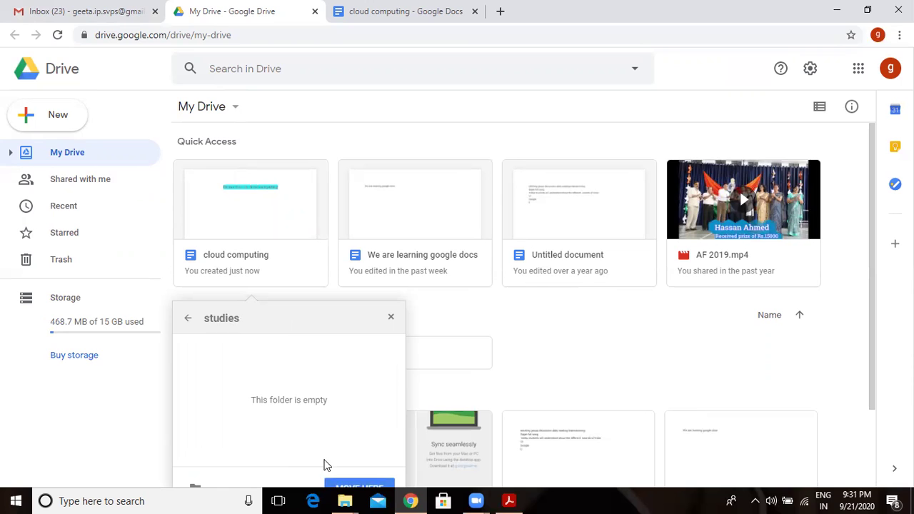
{"action": "left_click", "coordinate": [366, 481]}
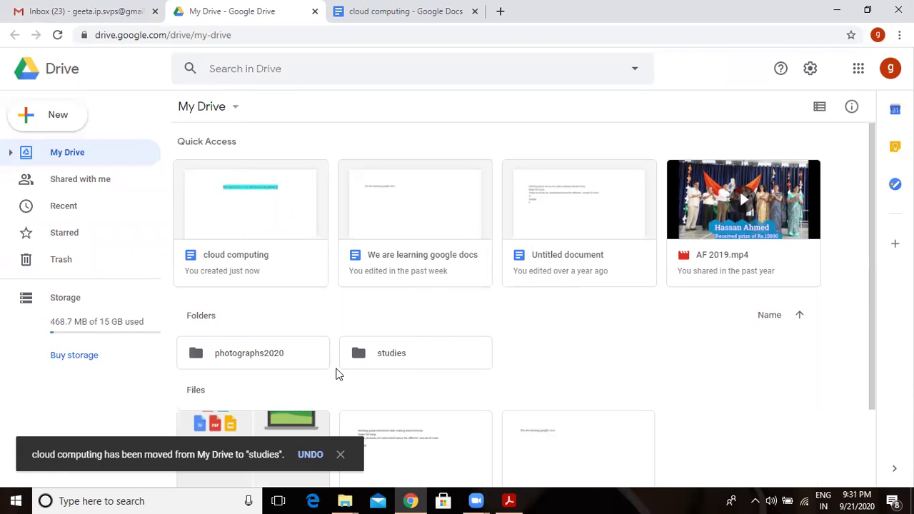
Open the 'studies' folder to confirm 'cloud computing' is inside.
{"action": "double_click", "coordinate": [392, 354]}
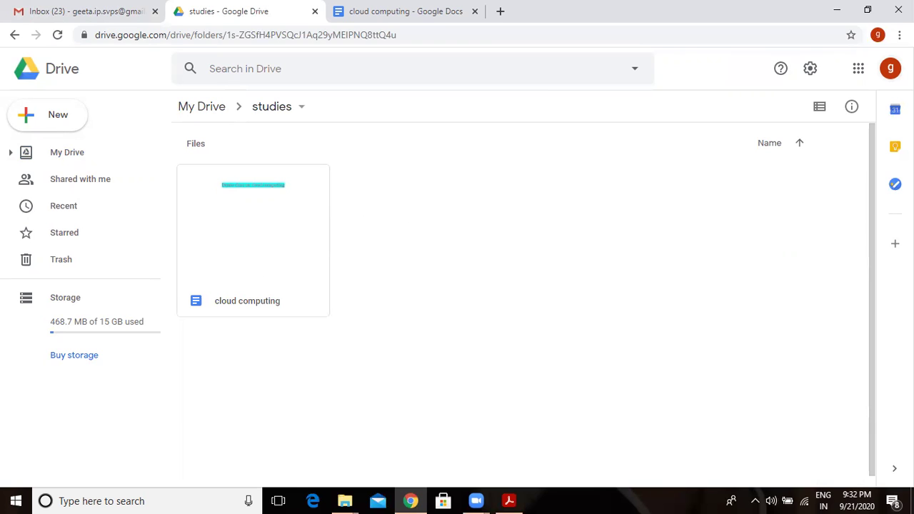
Sign out using the account menu under the profile avatar.
{"action": "left_click", "coordinate": [890, 69]}
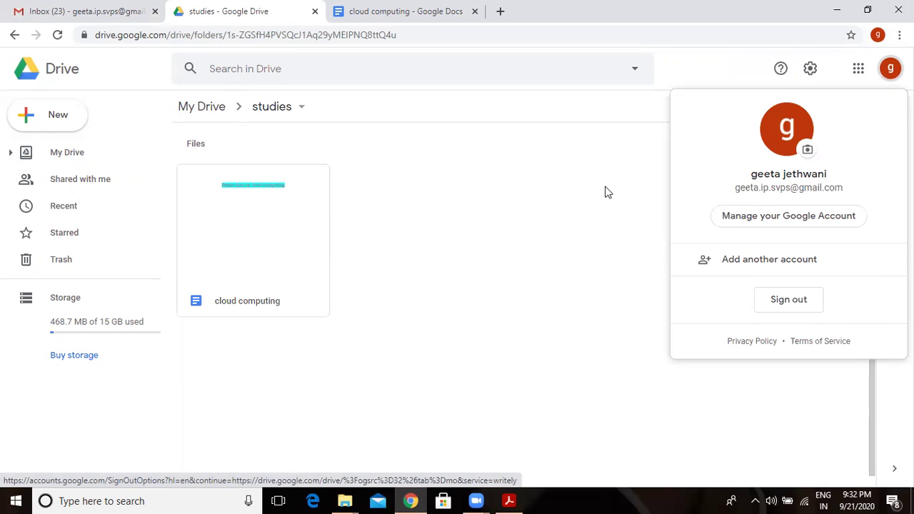
{"action": "left_click", "coordinate": [789, 302]}
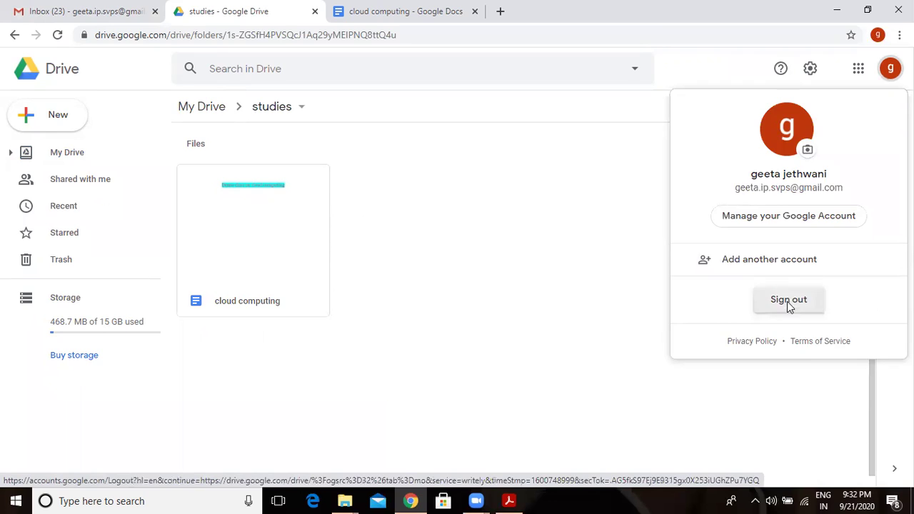